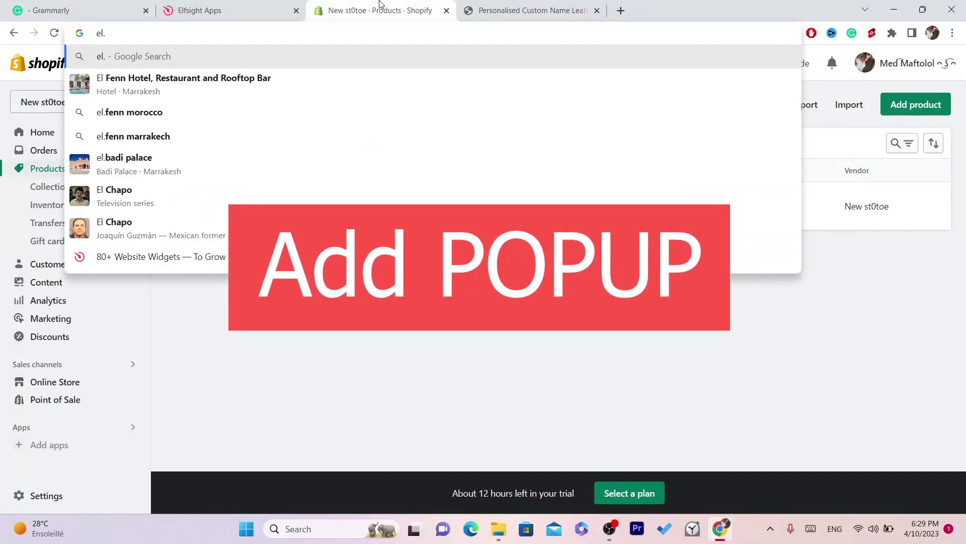
Open the storefront and the leather phone case page in new tabs, then return to the Shopify Products tab
{"action": "left_click", "coordinate": [256, 344]}
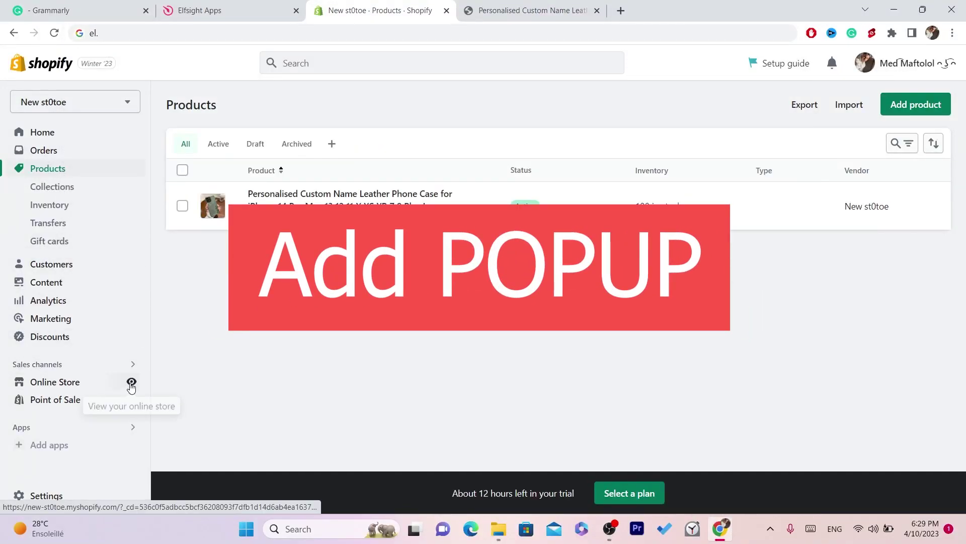
{"action": "left_click", "coordinate": [132, 382]}
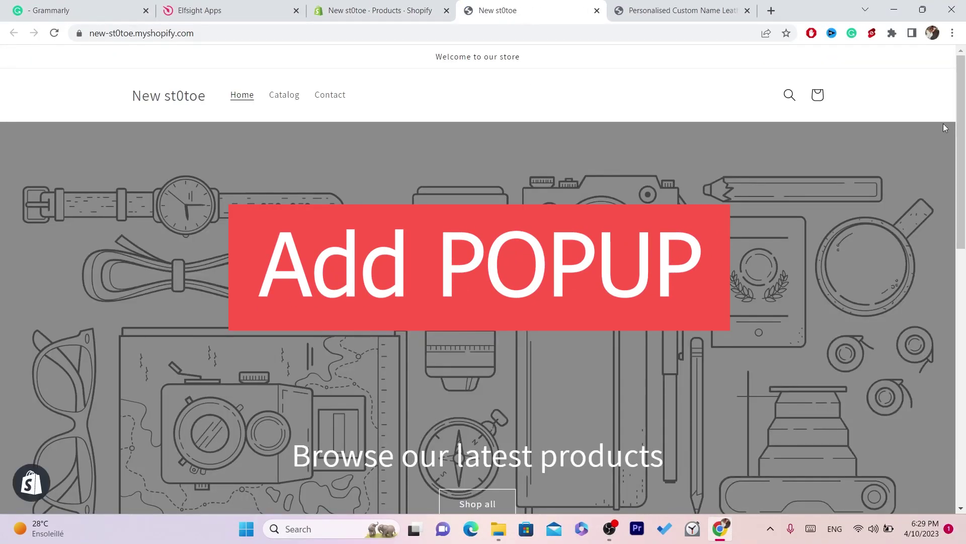
{"action": "scroll", "coordinate": [365, 296], "scroll_direction": "down", "scroll_amount": 10}
{"action": "left_click", "coordinate": [282, 282]}
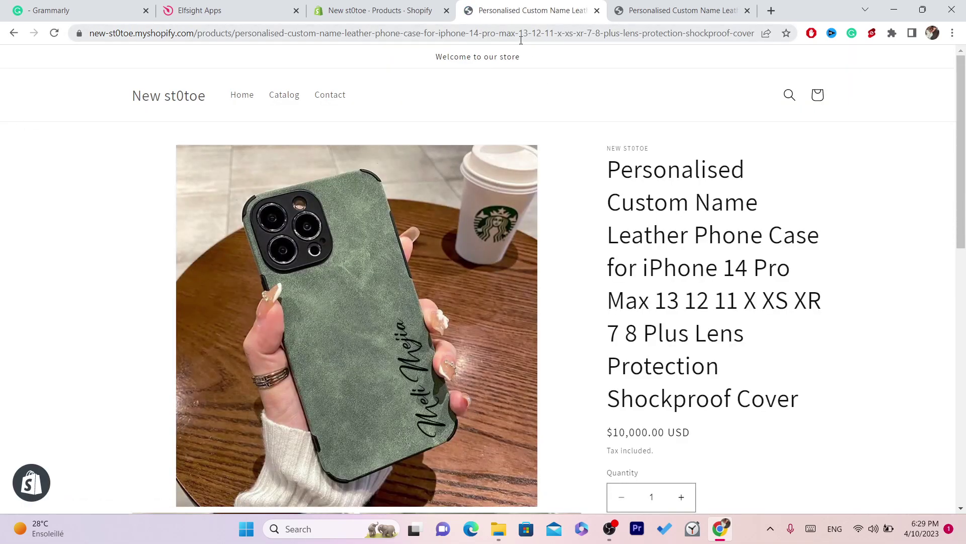
{"action": "left_click", "coordinate": [358, 4]}
Load elfsight.com in the current tab by typing Elf in the address bar
{"action": "left_click", "coordinate": [363, 31]}
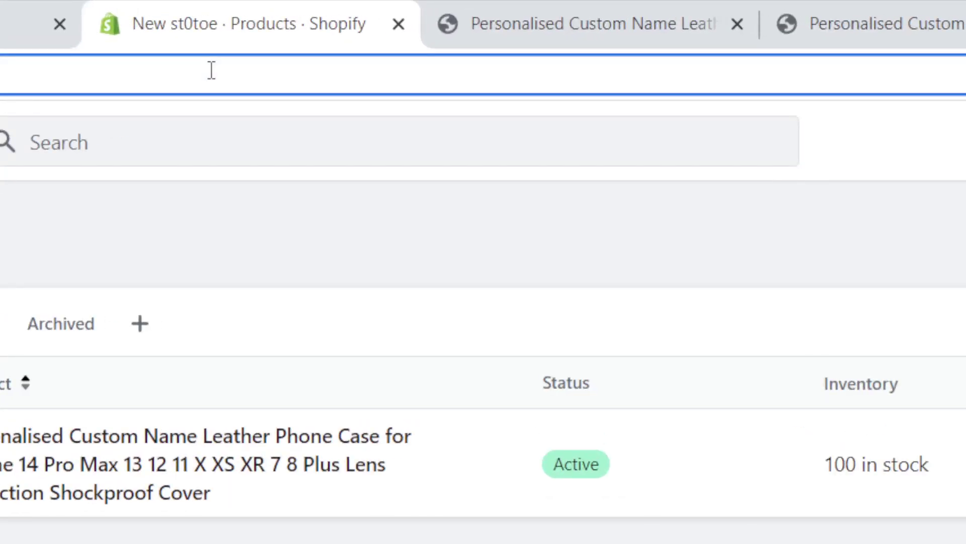
{"action": "type", "text": "Elf"}
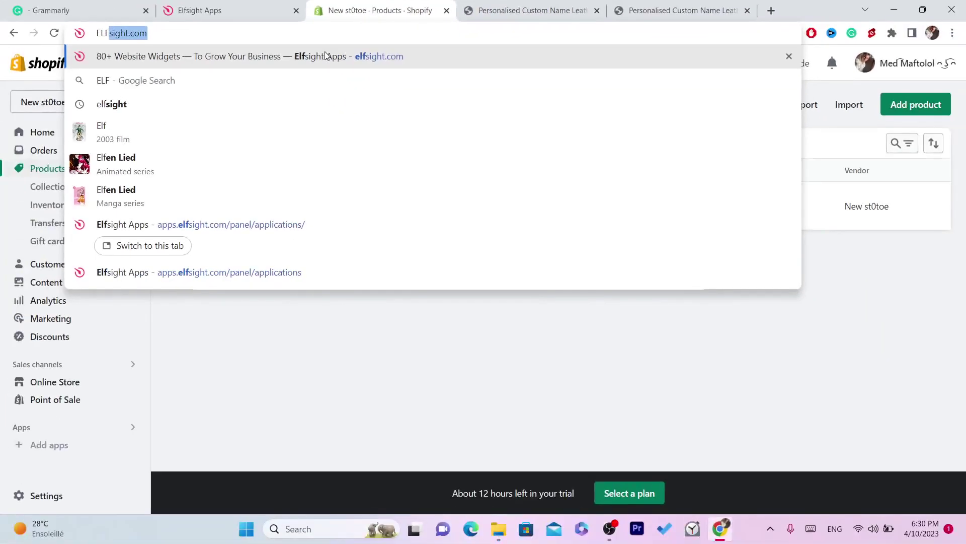
{"action": "key", "text": "Return"}
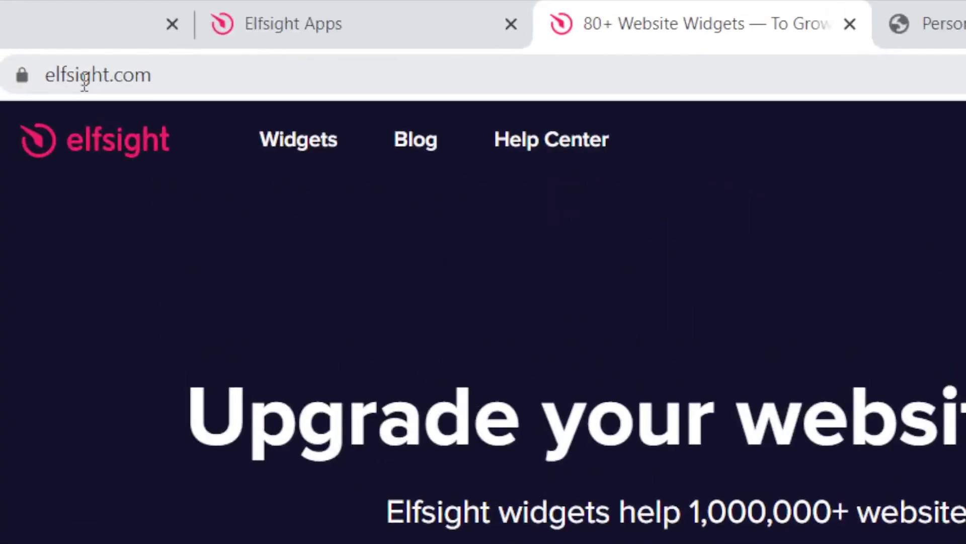
Open the Elfsight account's apps dashboard from the account name at the top right
{"action": "left_click", "coordinate": [172, 39]}
{"action": "left_click_drag", "start_coordinate": [232, 85], "coordinate": [43, 80]}
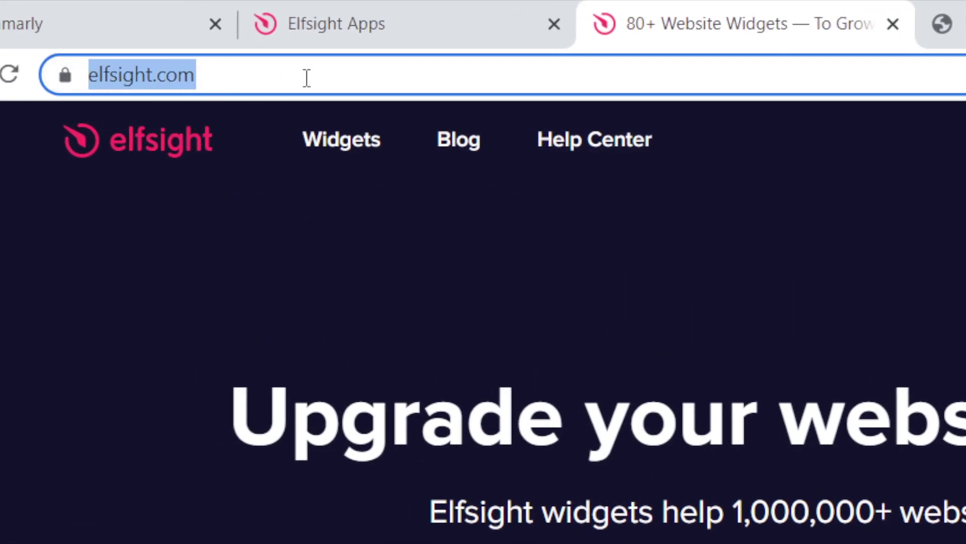
{"action": "left_click", "coordinate": [262, 78]}
{"action": "triple_click", "coordinate": [304, 78]}
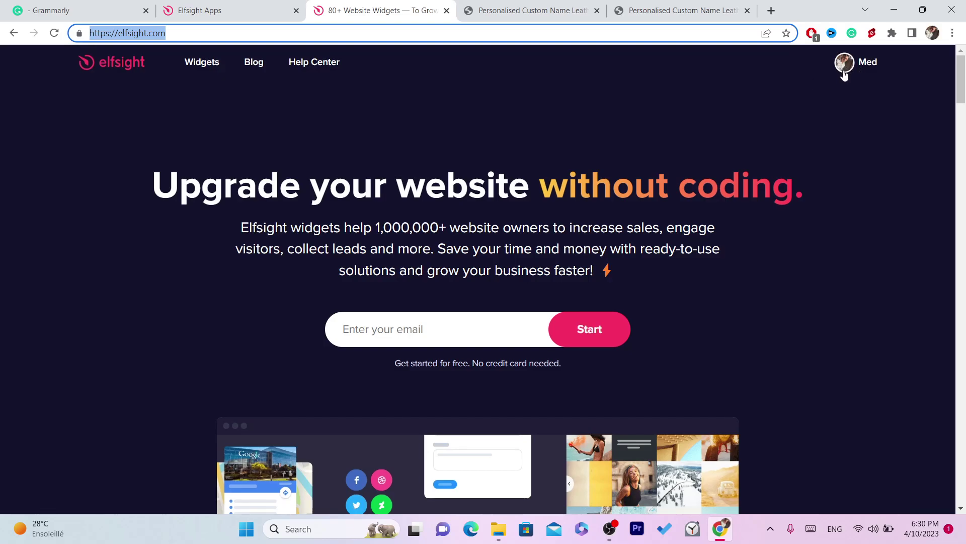
{"action": "left_click", "coordinate": [870, 64]}
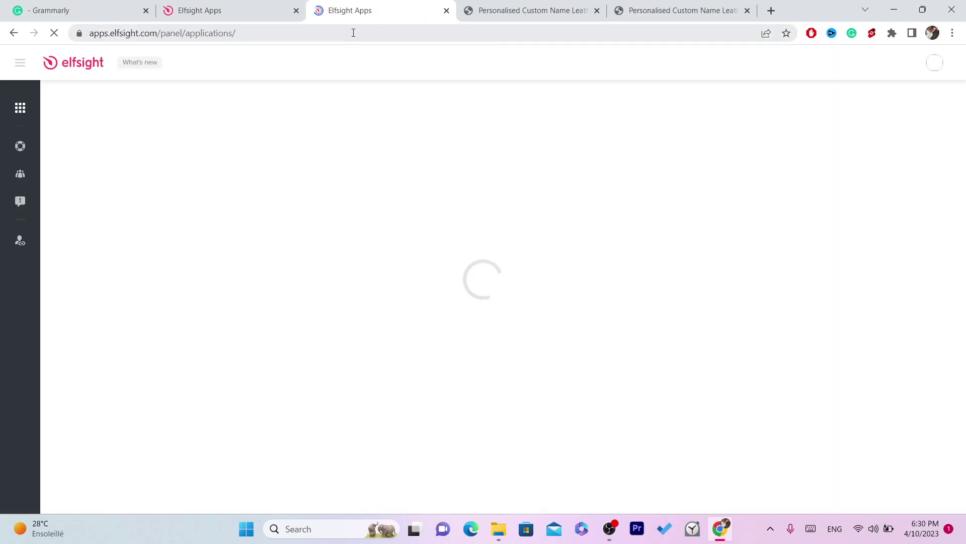
Start creating a new Popup widget from the Popup app card
{"action": "left_click", "coordinate": [354, 33]}
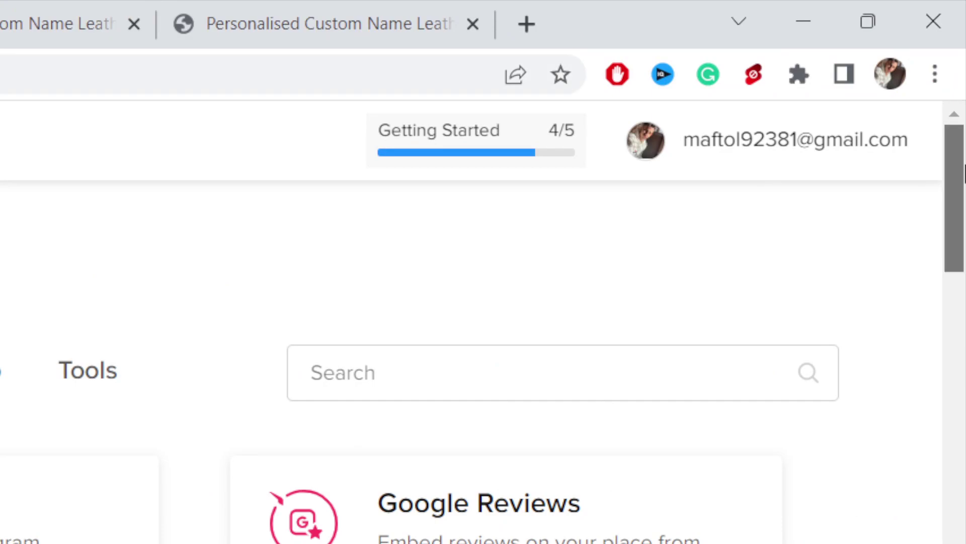
{"action": "scroll", "coordinate": [597, 453], "scroll_direction": "down", "scroll_amount": 5}
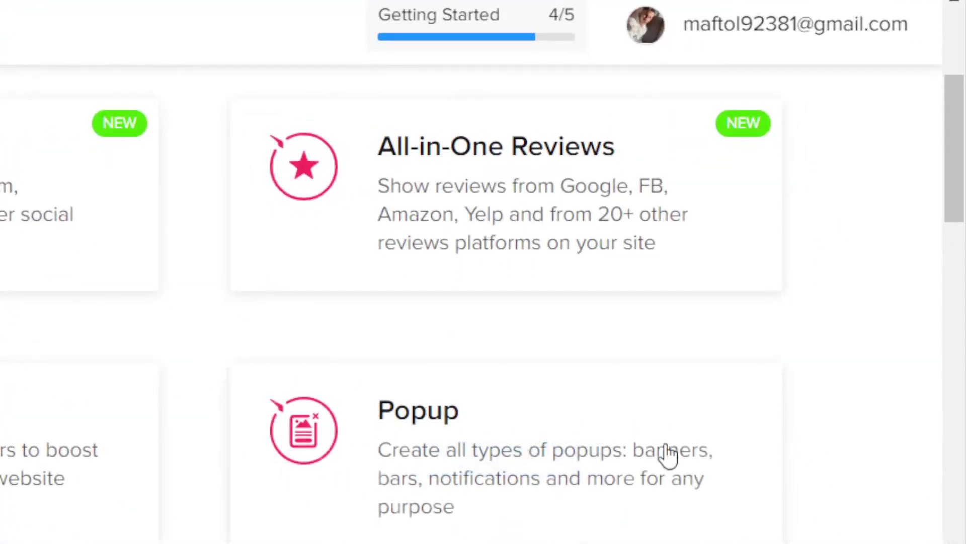
{"action": "left_click", "coordinate": [759, 260]}
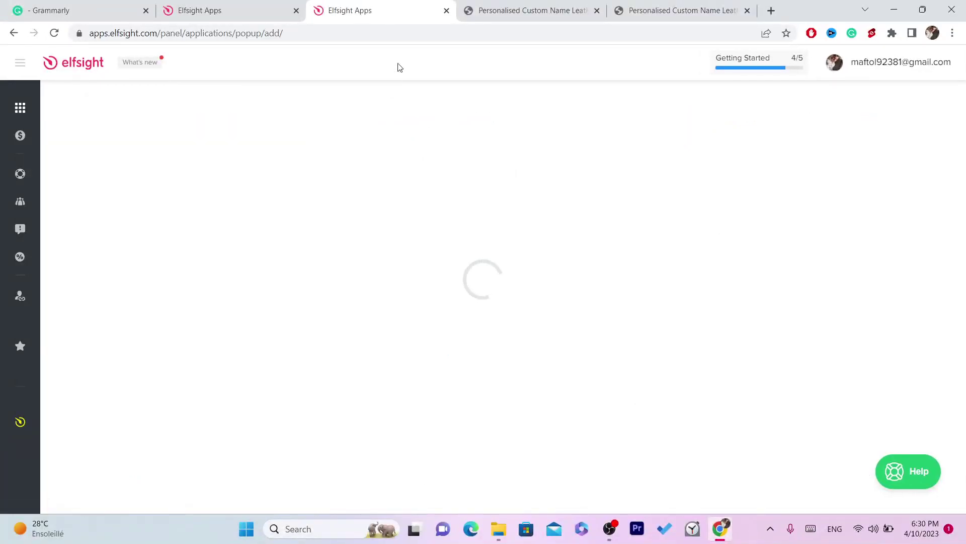
Pick the Black Friday Coupon template and continue editing with it
{"action": "left_click", "coordinate": [369, 33]}
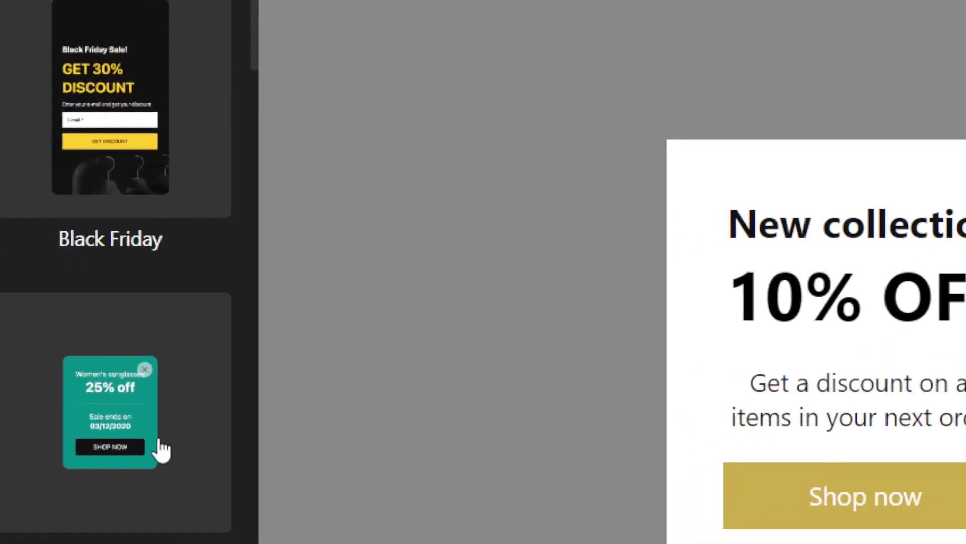
{"action": "left_click", "coordinate": [210, 334]}
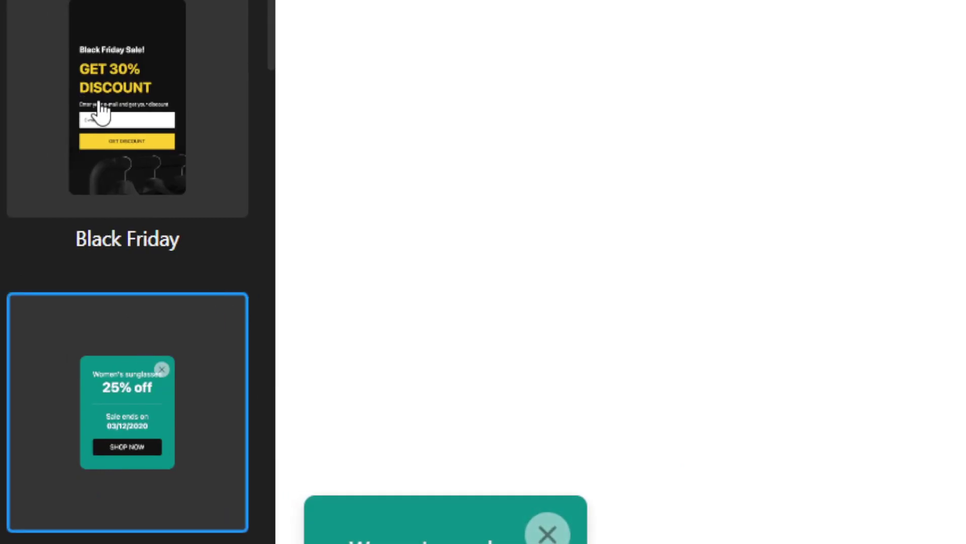
{"action": "left_click", "coordinate": [102, 113]}
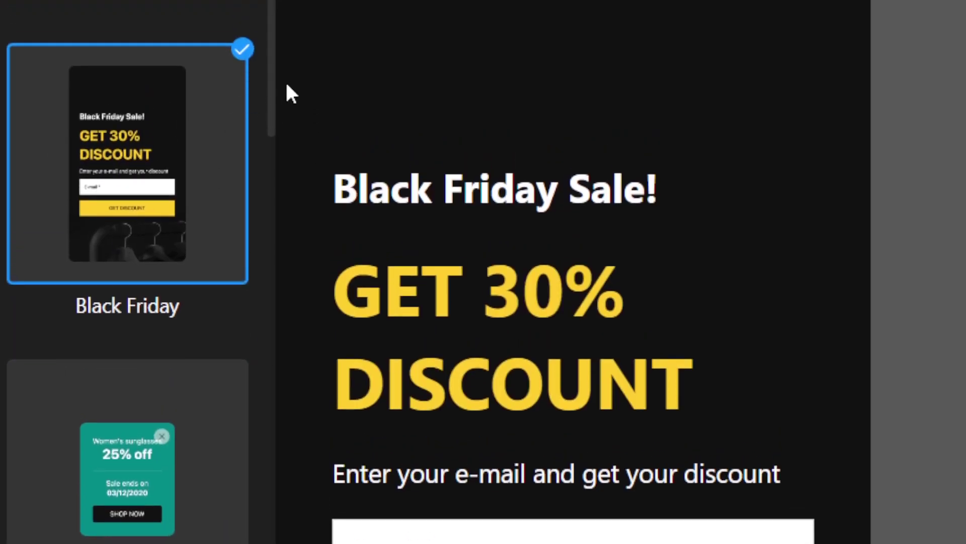
{"action": "left_click_drag", "start_coordinate": [267, 78], "coordinate": [252, 193]}
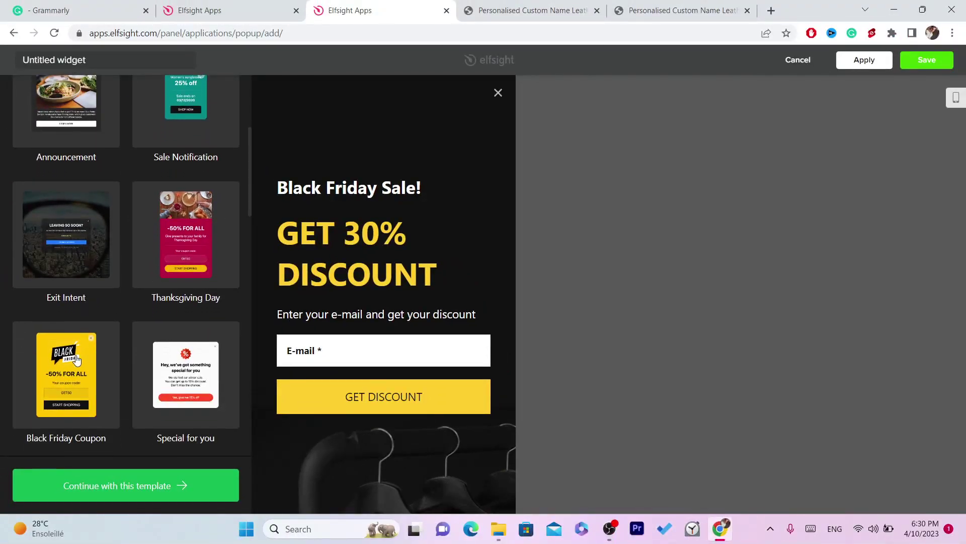
{"action": "left_click", "coordinate": [76, 361]}
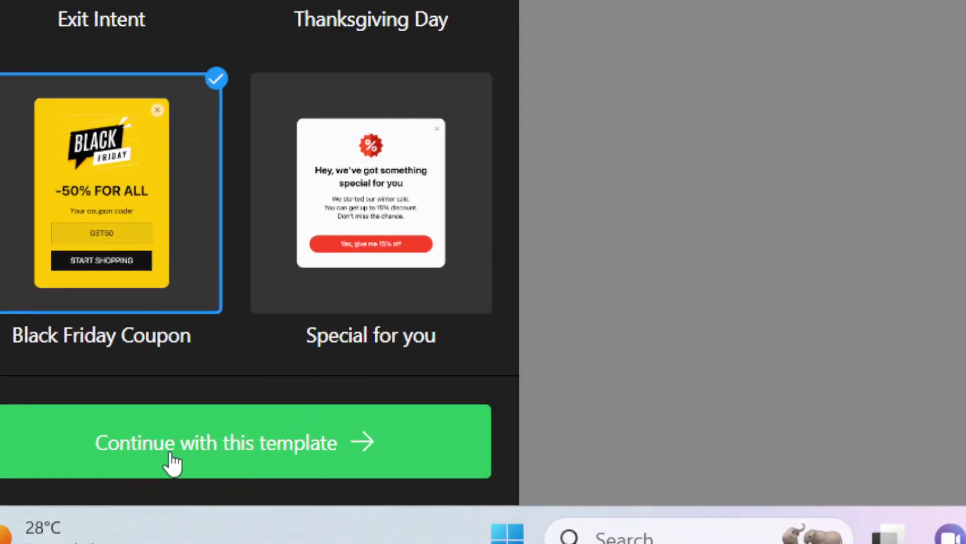
{"action": "left_click", "coordinate": [214, 457]}
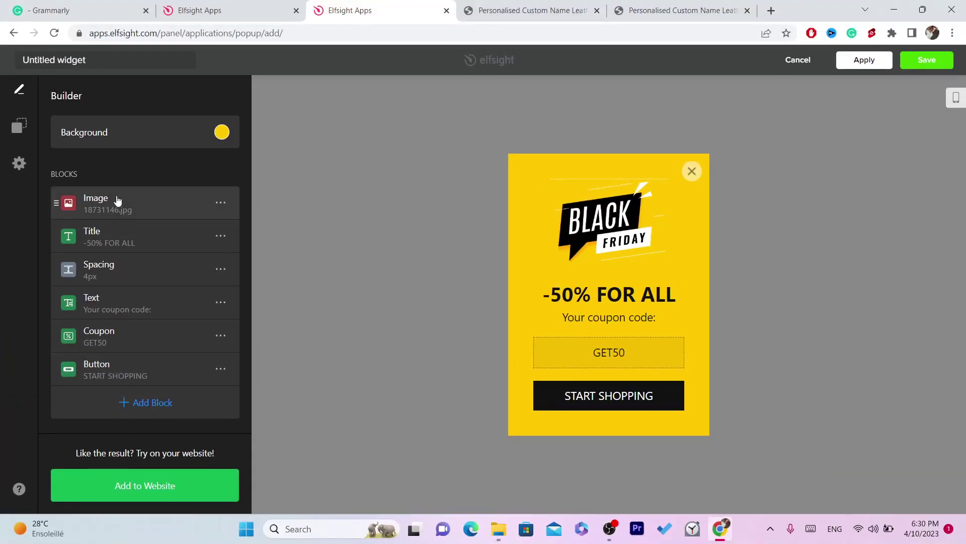
Replace the popup title '-50% FOR ALL' with 'hhhehe'
{"action": "left_click", "coordinate": [106, 237]}
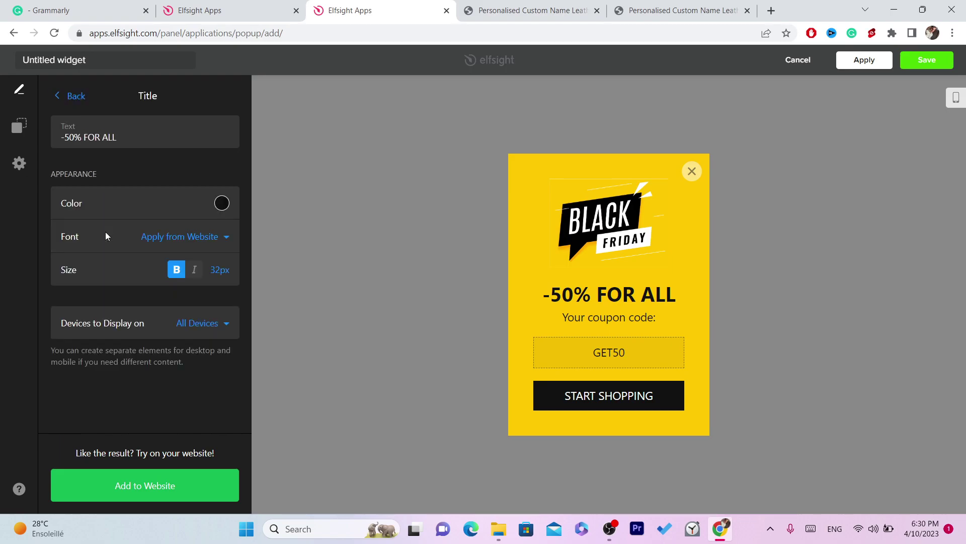
{"action": "triple_click", "coordinate": [107, 139]}
{"action": "type", "text": "hhhehe"}
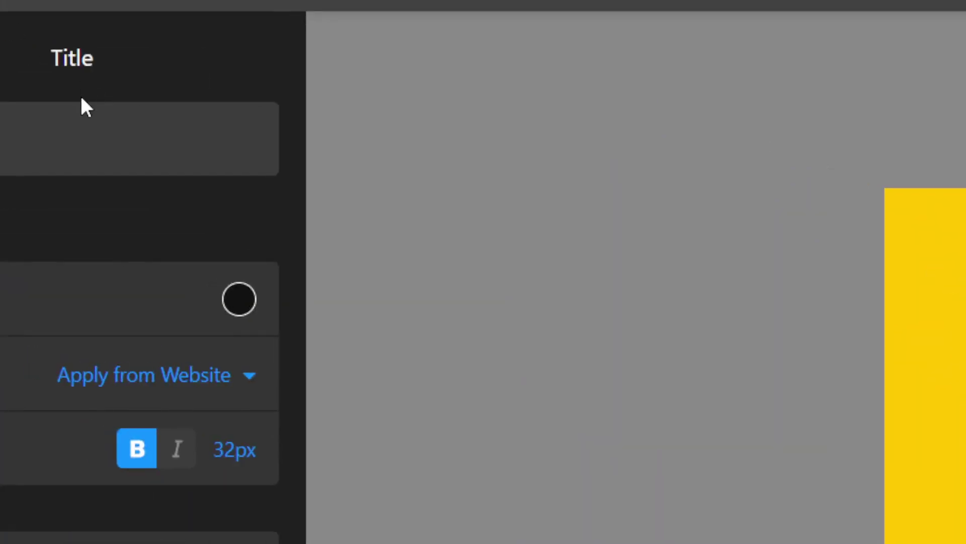
{"action": "left_click", "coordinate": [141, 113]}
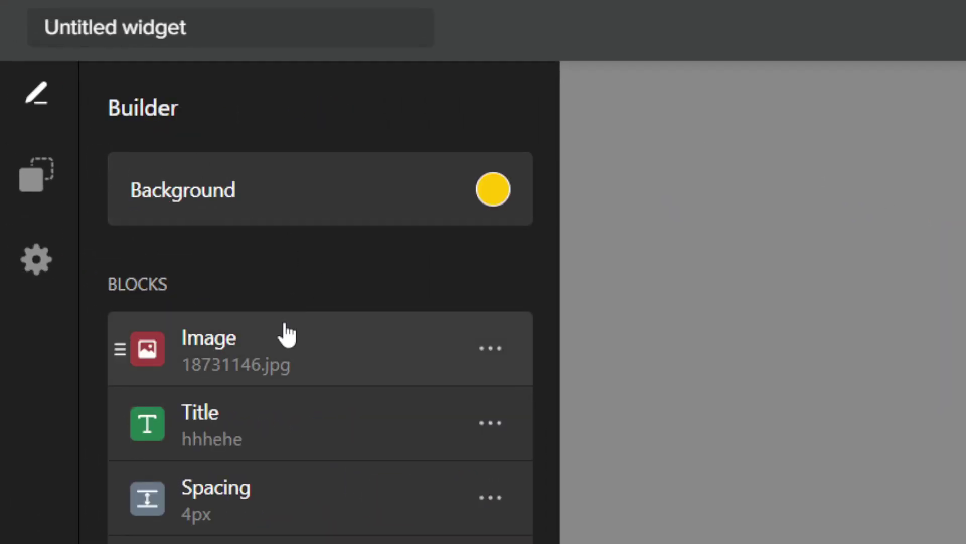
Preview the second and third image layouts, then keep the first layout
{"action": "left_click", "coordinate": [297, 356]}
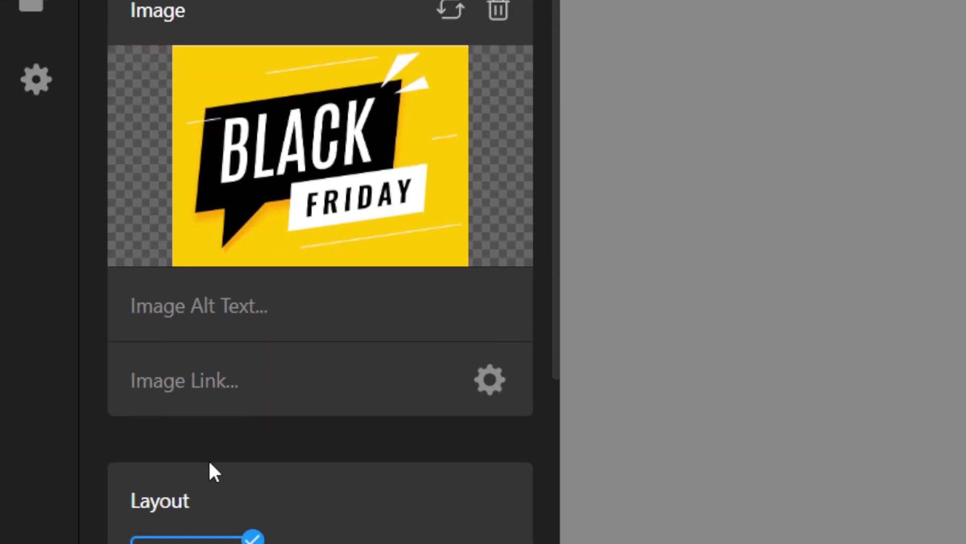
{"action": "left_click", "coordinate": [357, 473]}
{"action": "left_click", "coordinate": [431, 470]}
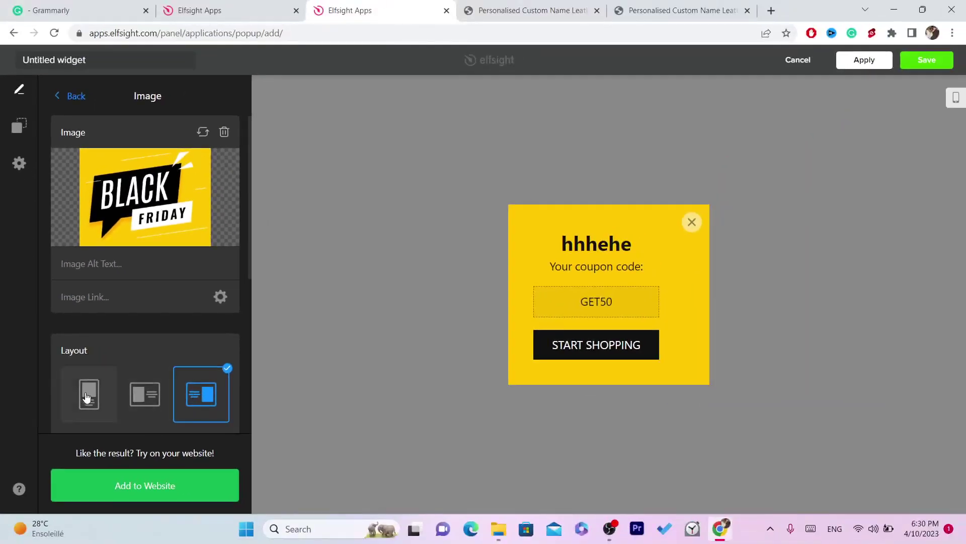
{"action": "left_click", "coordinate": [188, 476]}
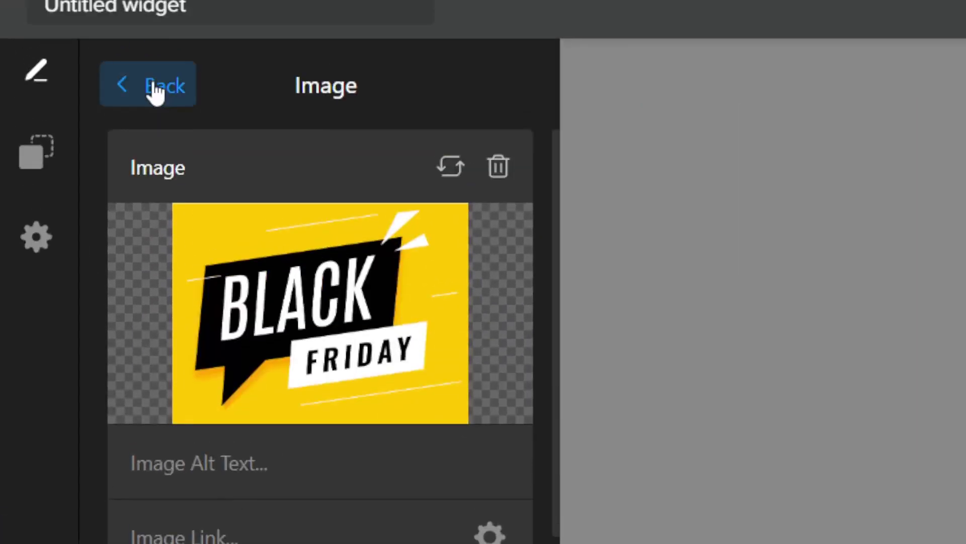
{"action": "left_click", "coordinate": [72, 97]}
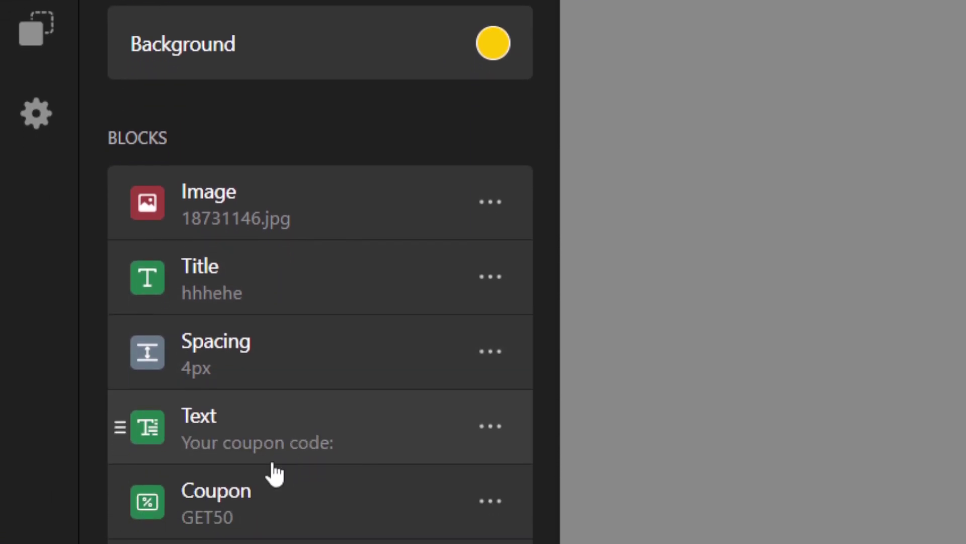
Replace the 'Your coupon code:' text with 'SDHDH' and create the widget
{"action": "left_click", "coordinate": [273, 462]}
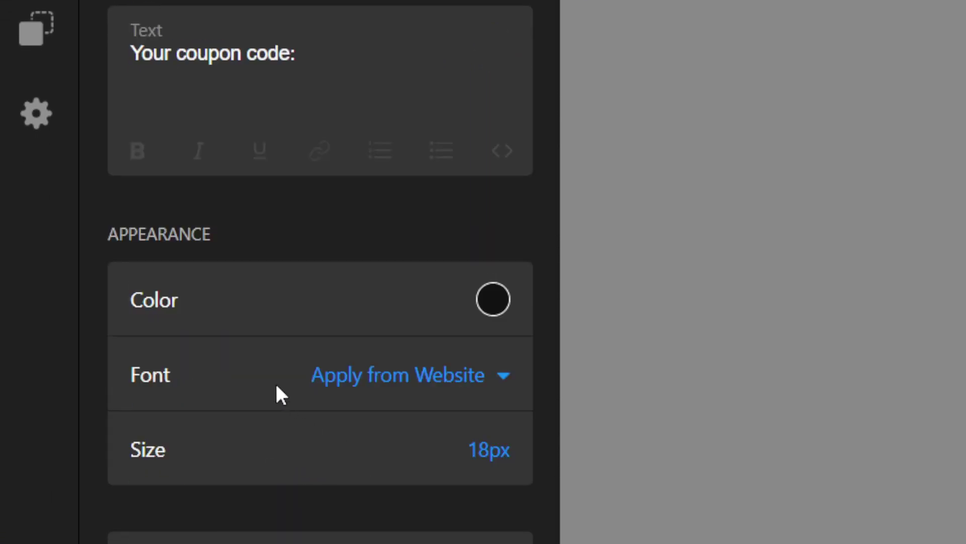
{"action": "left_click", "coordinate": [261, 67]}
{"action": "key", "text": "ctrl+a"}
{"action": "type", "text": "SDHDH"}
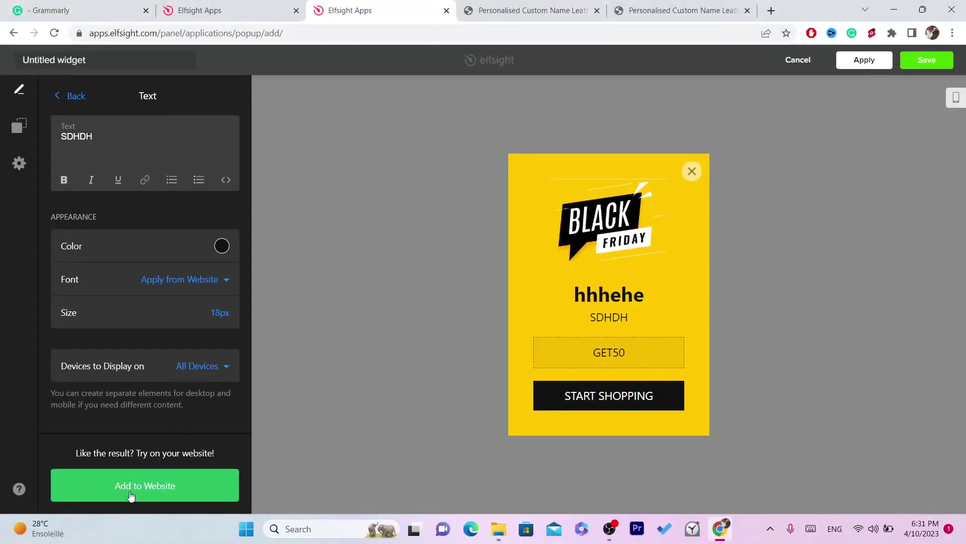
{"action": "left_click", "coordinate": [132, 490]}
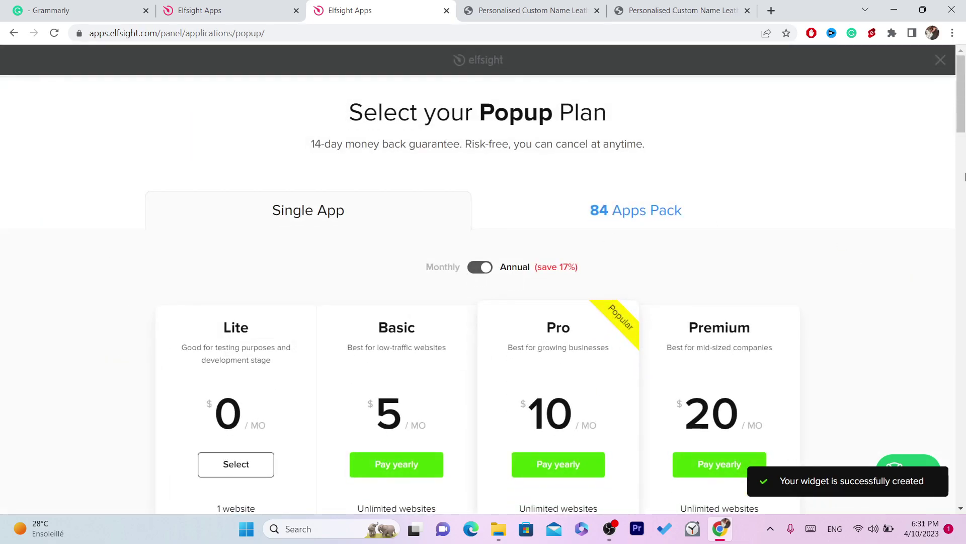
{"action": "scroll", "coordinate": [523, 163], "scroll_direction": "down", "scroll_amount": 2}
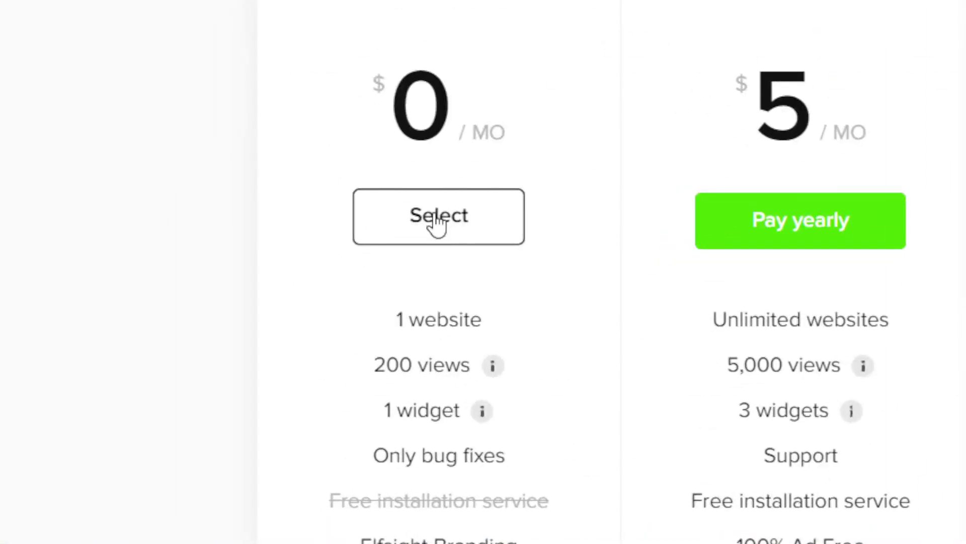
Subscribe to the free Lite plan and copy the untitled widget's embed code
{"action": "left_click", "coordinate": [438, 222]}
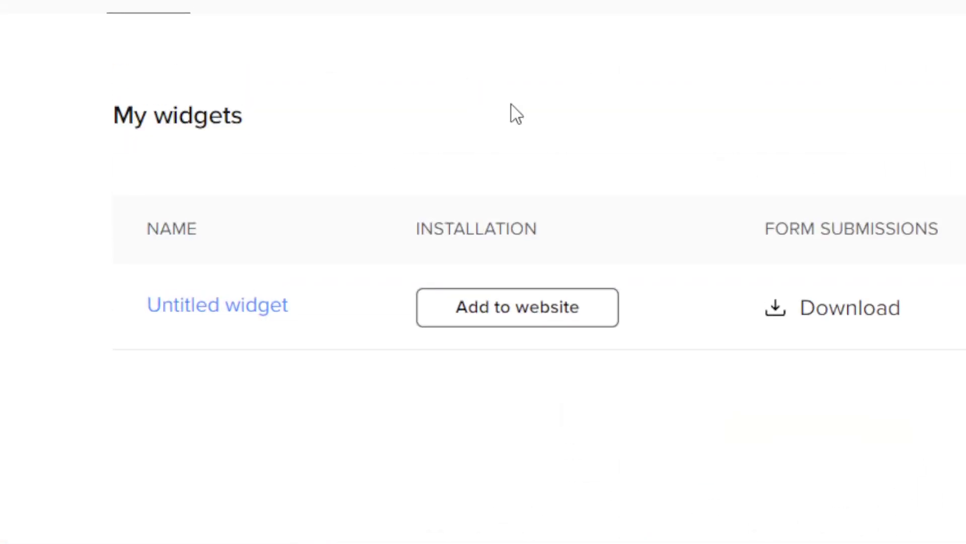
{"action": "left_click", "coordinate": [200, 307]}
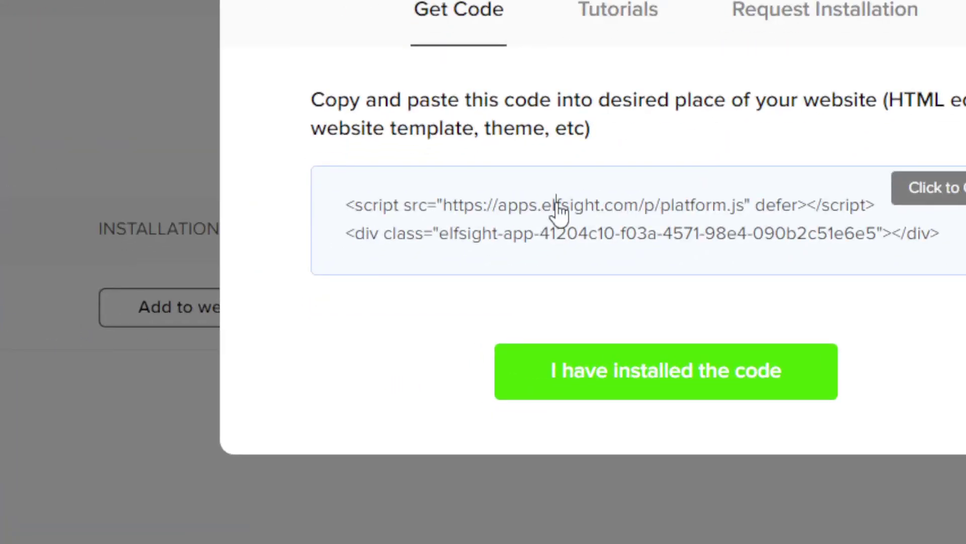
{"action": "left_click", "coordinate": [605, 298]}
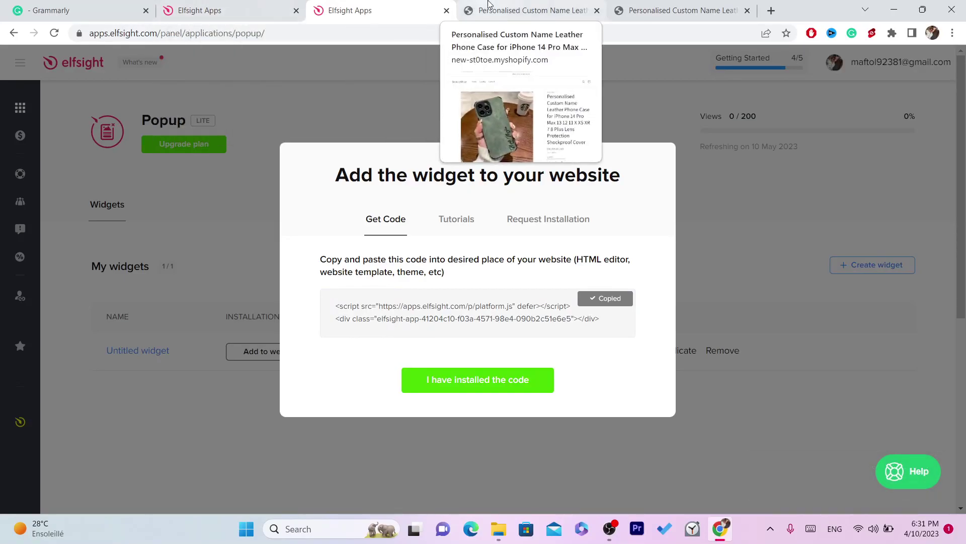
Go from the product page tab to shopify.com and log in to the store admin
{"action": "left_click", "coordinate": [656, 5]}
{"action": "key", "text": "ctrl+l"}
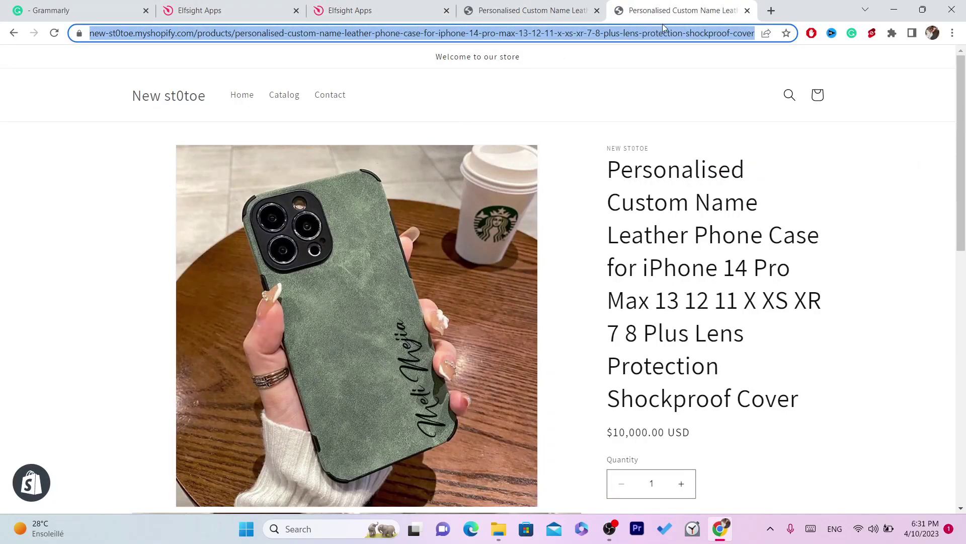
{"action": "type", "text": "sh"}
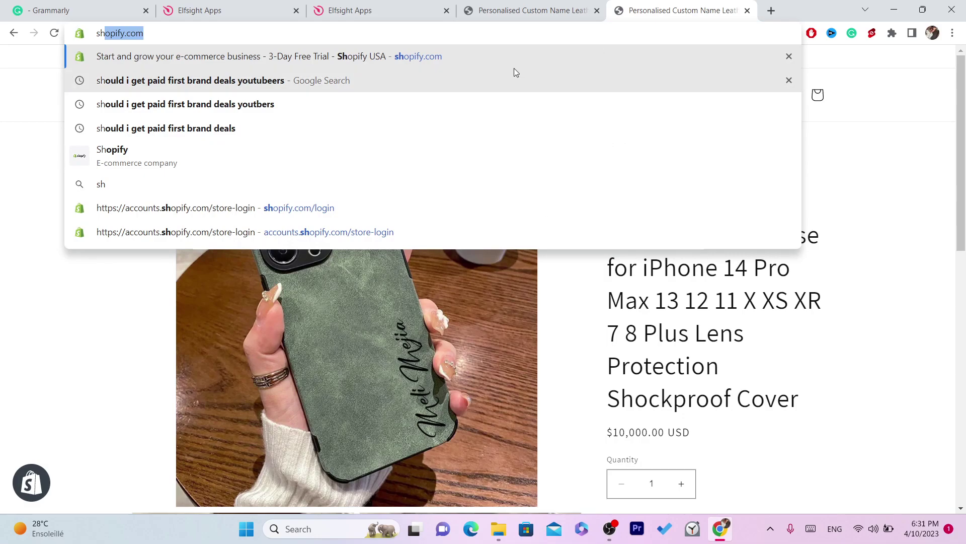
{"action": "key", "text": "Return"}
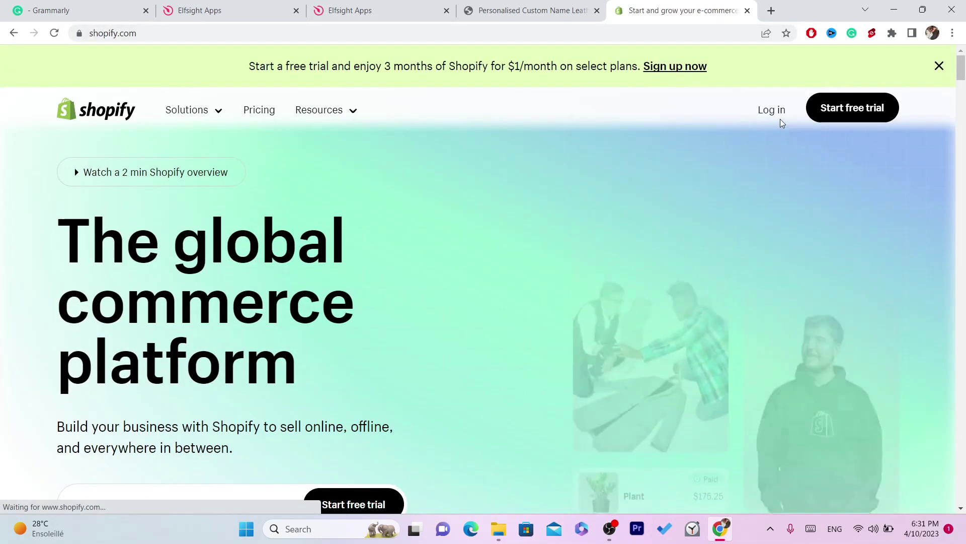
{"action": "left_click", "coordinate": [778, 112]}
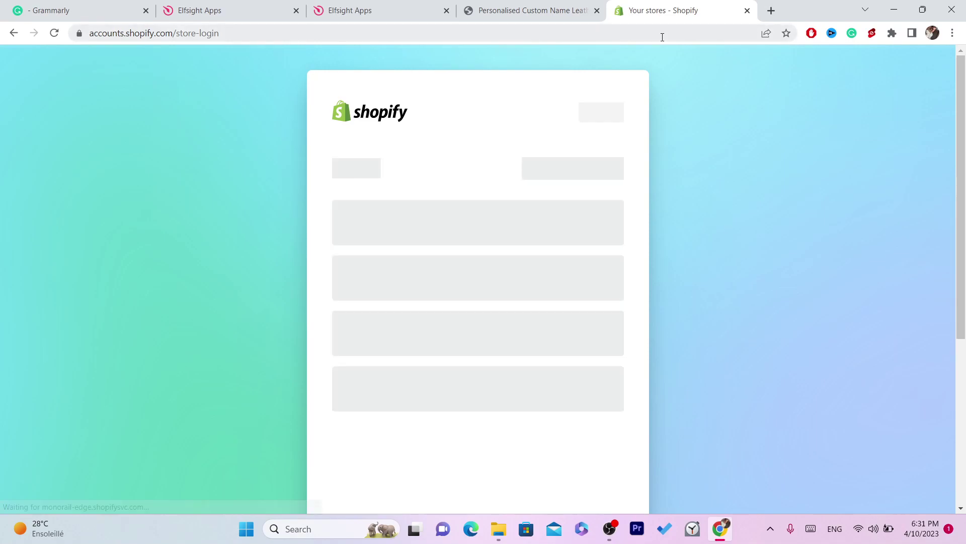
{"action": "left_click", "coordinate": [663, 36]}
Open the New st0toe store, then choose Edit code for the Dawn theme under Online Store > Themes
{"action": "left_click", "coordinate": [423, 311]}
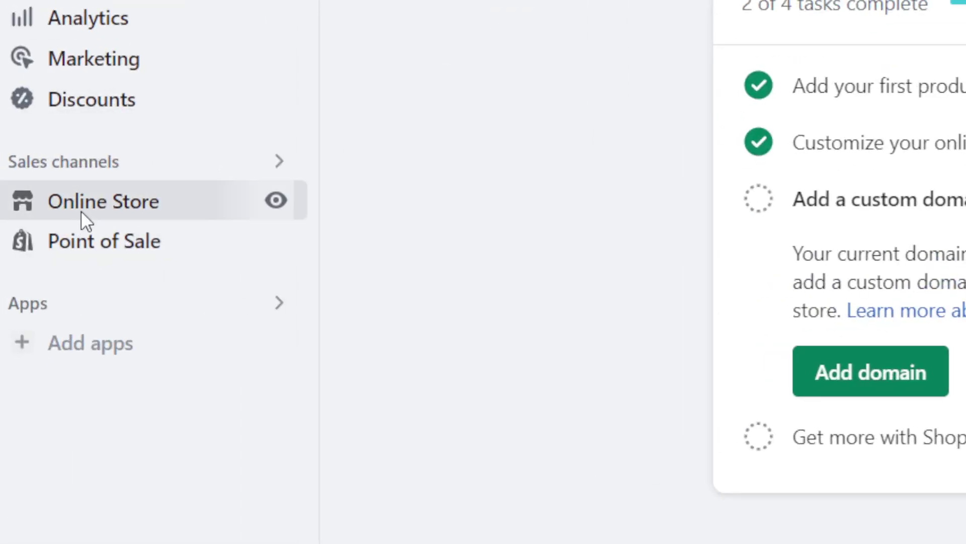
{"action": "left_click", "coordinate": [81, 212]}
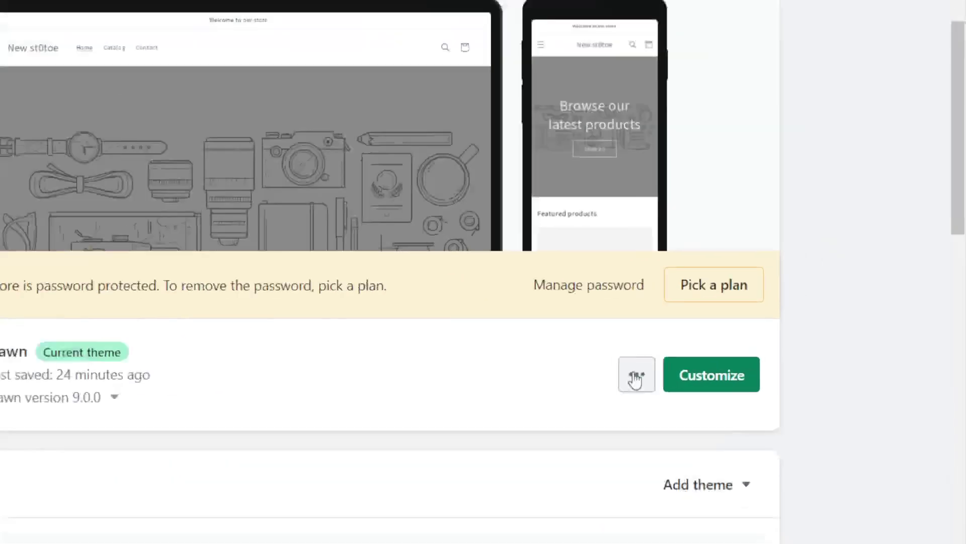
{"action": "left_click", "coordinate": [754, 348]}
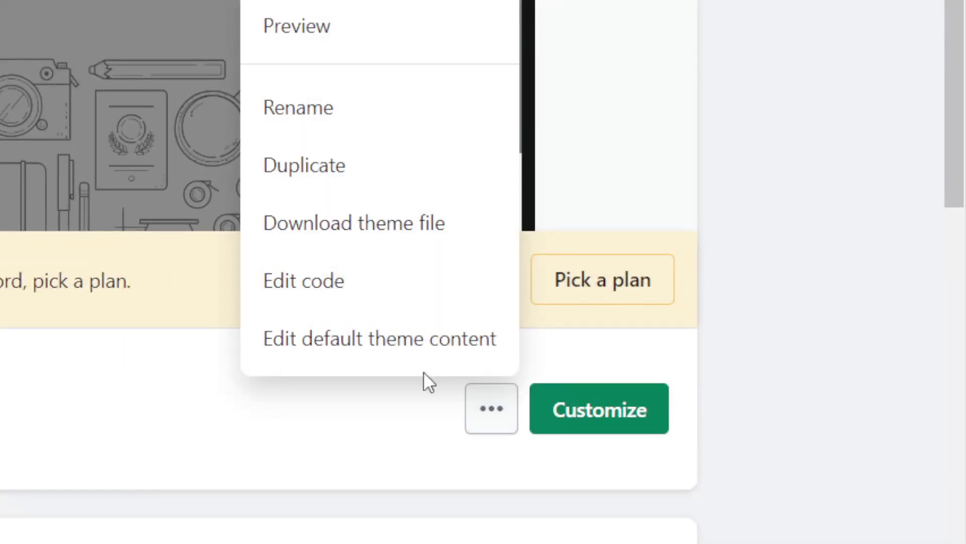
{"action": "left_click", "coordinate": [326, 297]}
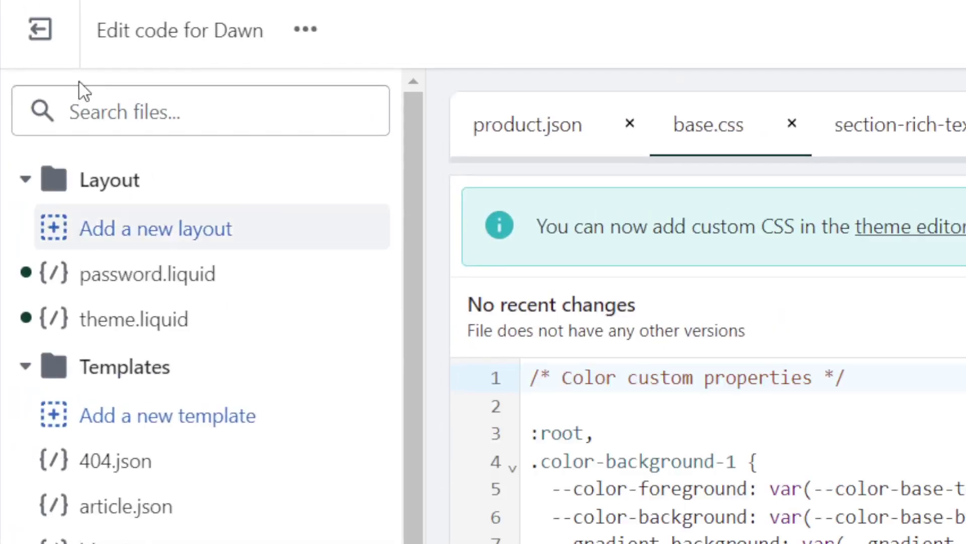
Search the theme files for base.css and open the Assets copy in the editor
{"action": "left_click", "coordinate": [113, 104]}
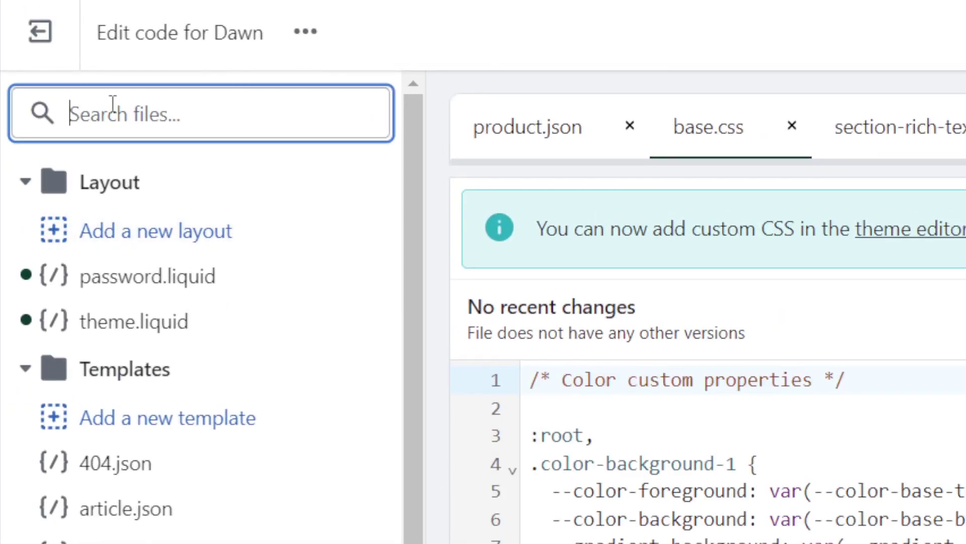
{"action": "type", "text": "base.css"}
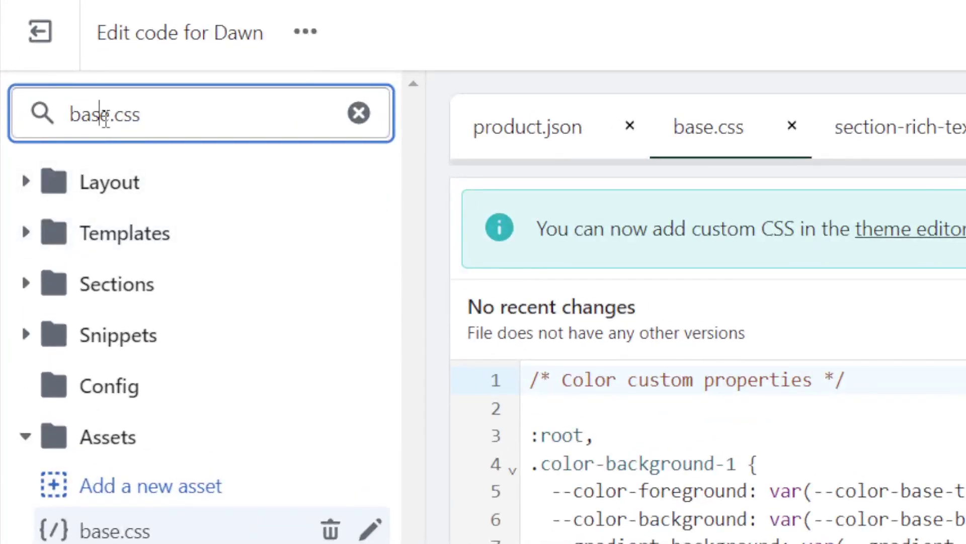
{"action": "double_click", "coordinate": [47, 102]}
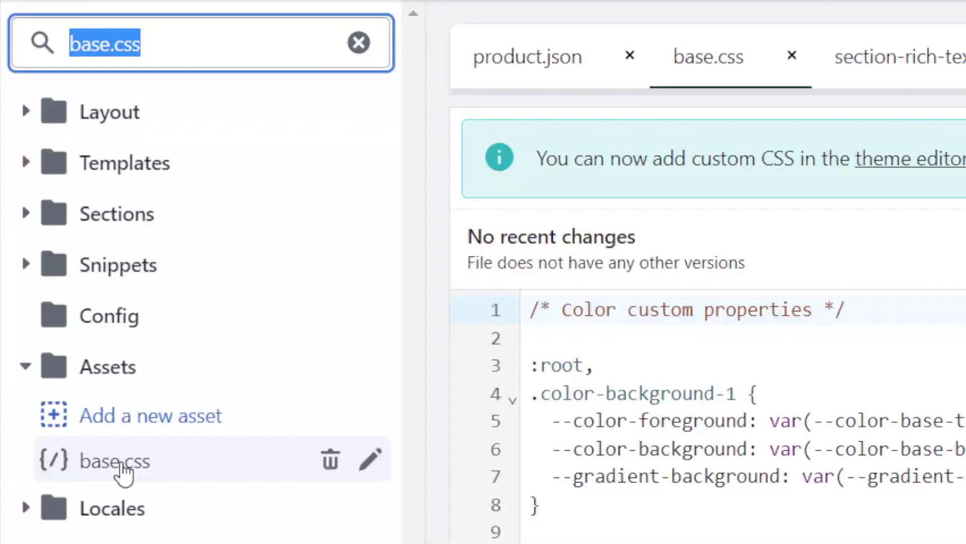
{"action": "left_click", "coordinate": [53, 286]}
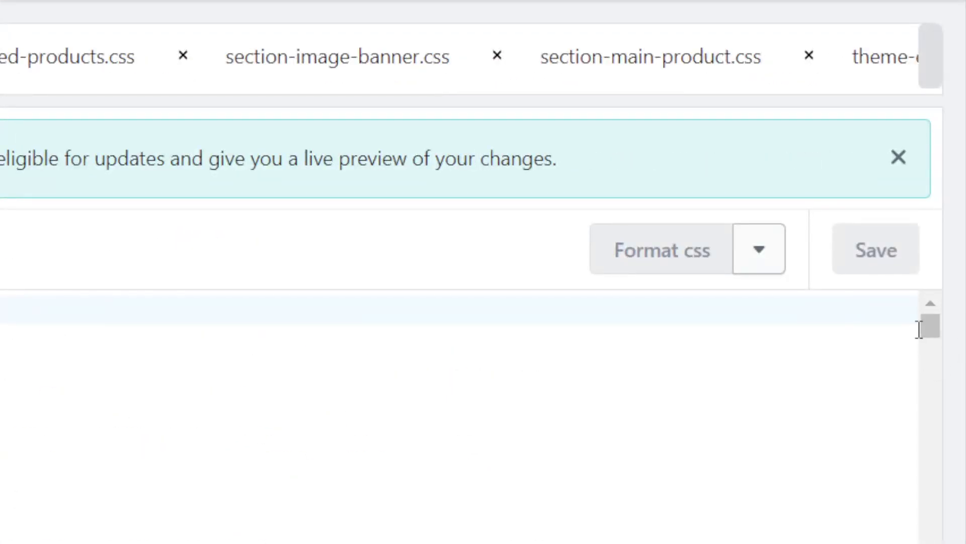
{"action": "left_click", "coordinate": [919, 330]}
Paste the Elfsight script and div at the end of base.css and save it
{"action": "left_click_drag", "start_coordinate": [923, 329], "coordinate": [923, 455]}
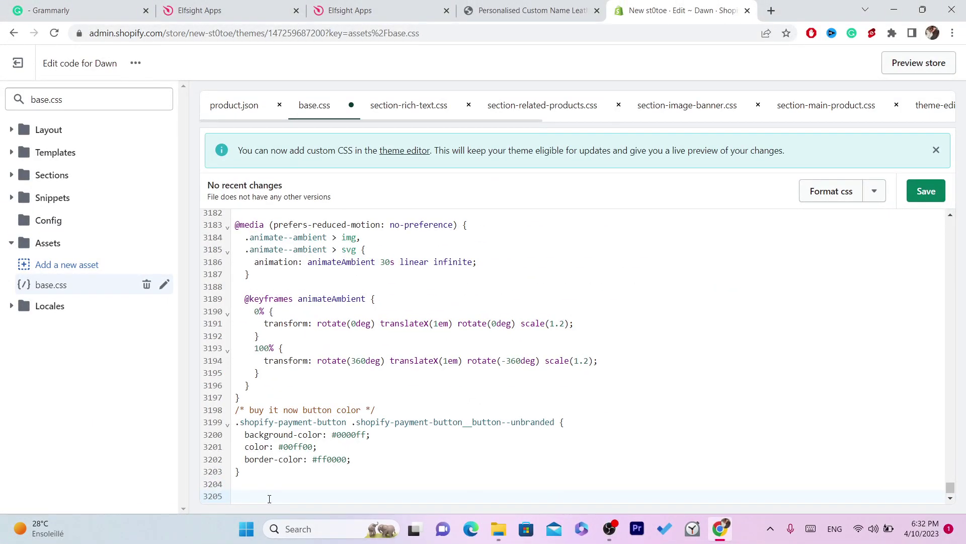
{"action": "key", "text": "ctrl+v"}
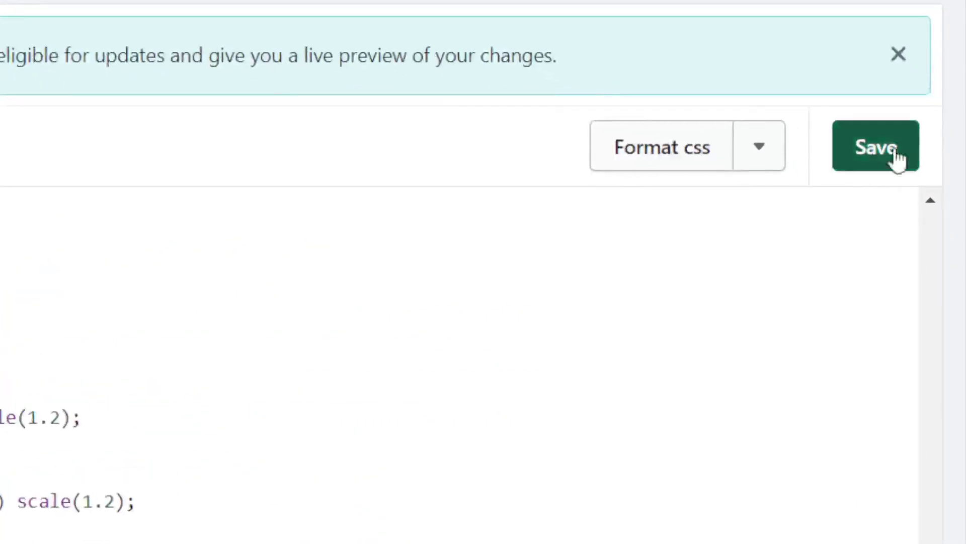
{"action": "left_click", "coordinate": [926, 190]}
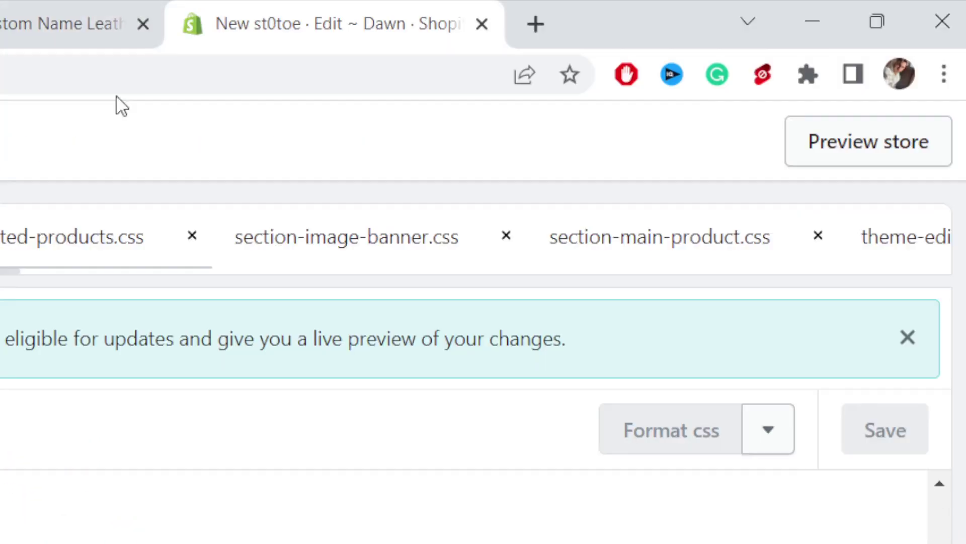
{"action": "left_click", "coordinate": [139, 8]}
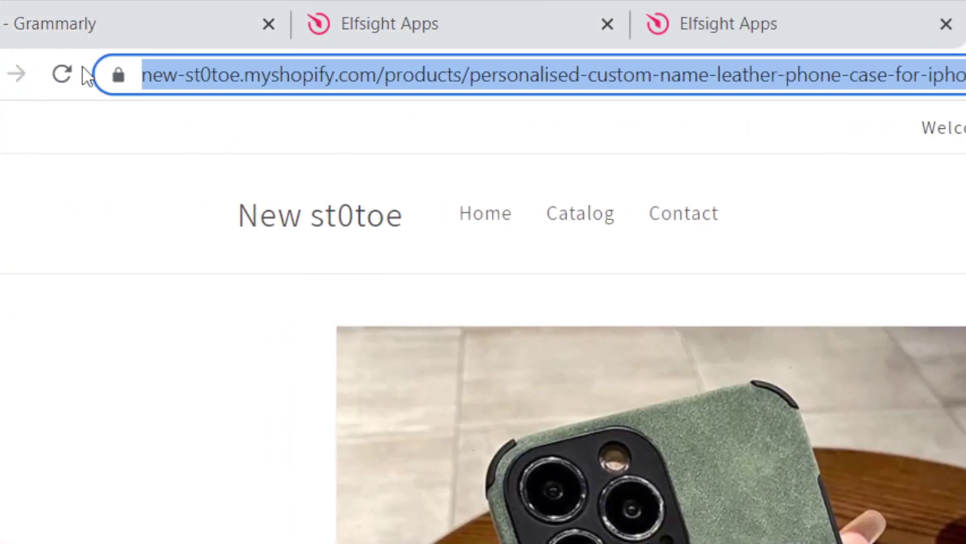
{"action": "left_click", "coordinate": [83, 81]}
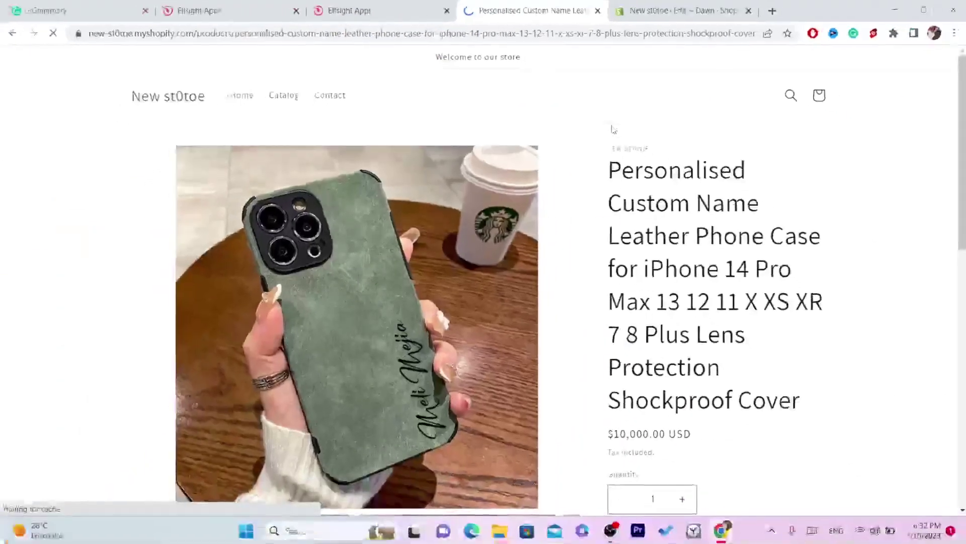
{"action": "scroll", "coordinate": [963, 290], "scroll_direction": "down", "scroll_amount": 2}
{"action": "scroll", "coordinate": [964, 291], "scroll_direction": "down", "scroll_amount": 8}
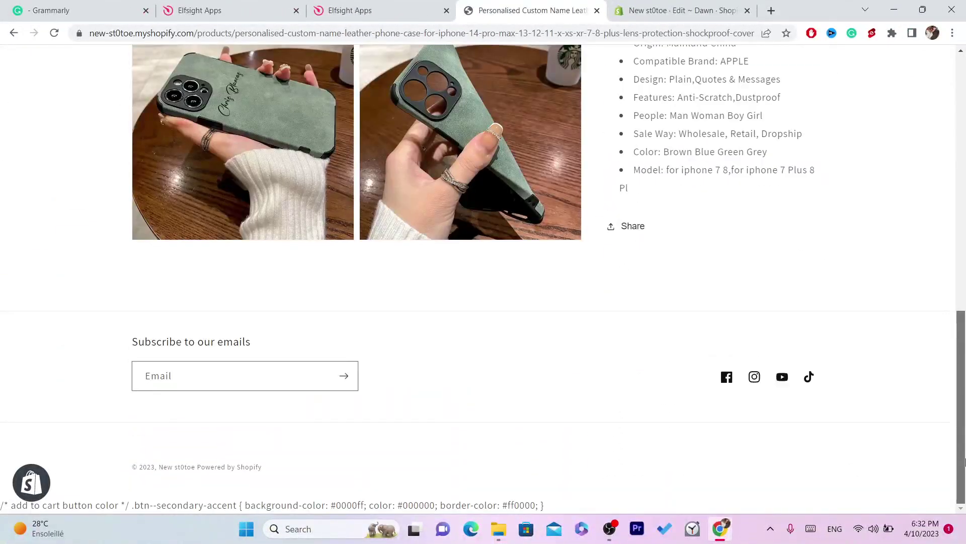
{"action": "scroll", "coordinate": [944, 260], "scroll_direction": "up", "scroll_amount": 7}
{"action": "scroll", "coordinate": [944, 260], "scroll_direction": "up", "scroll_amount": 3}
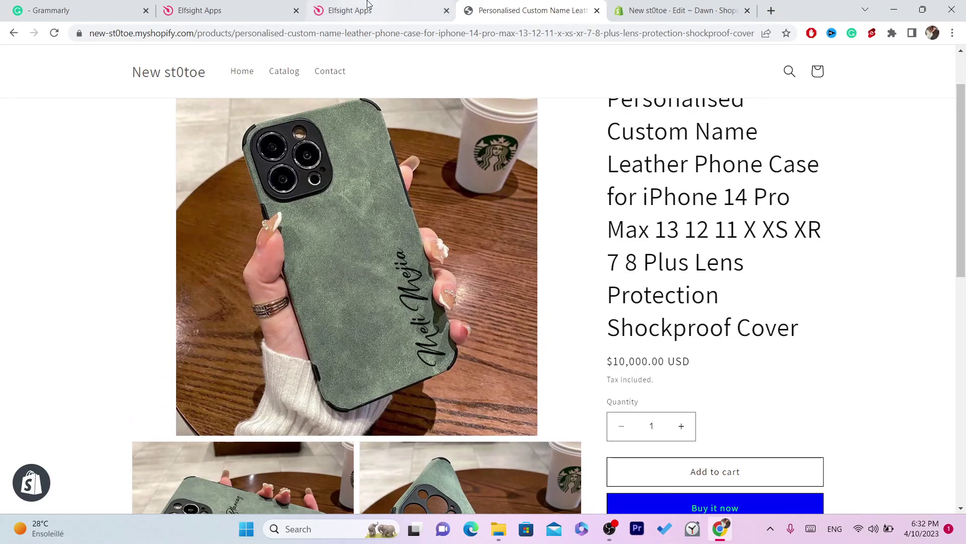
{"action": "left_click", "coordinate": [521, 31]}
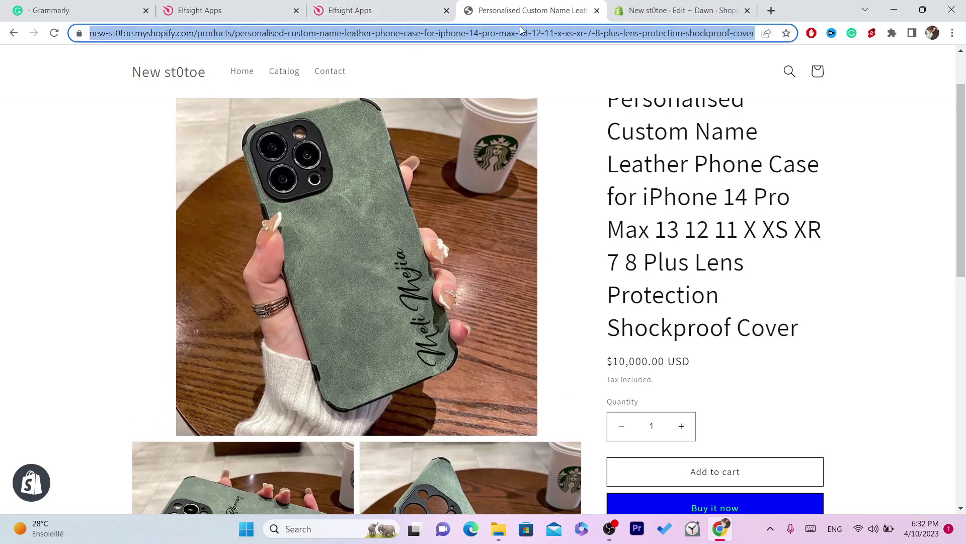
{"action": "left_click", "coordinate": [657, 6]}
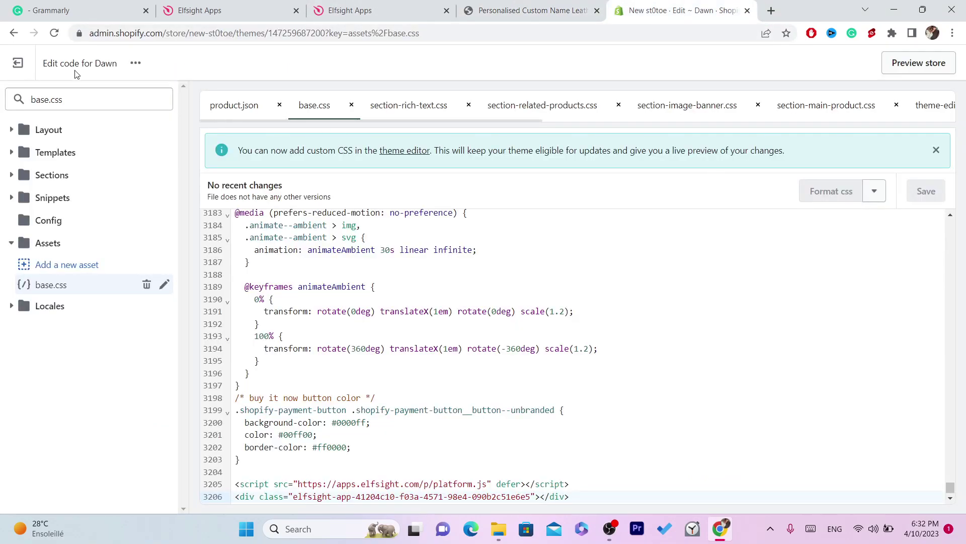